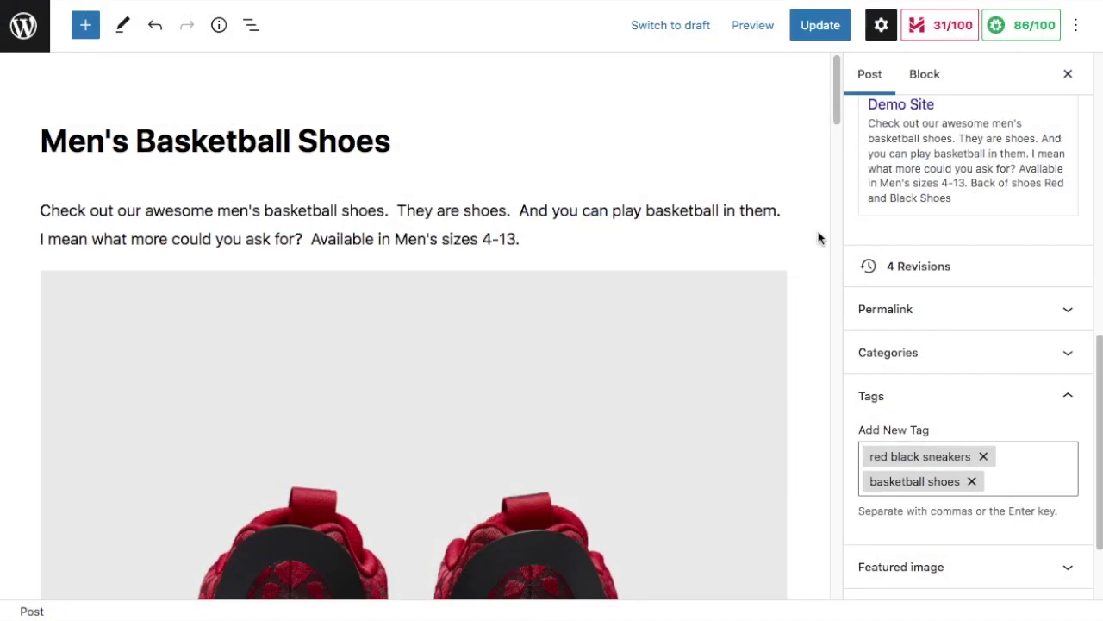
Review the Men's Basketball Shoes post, expanding its category list and examining the assigned categories and tags.
{"action": "scroll", "coordinate": [819, 238], "scroll_direction": "down", "scroll_amount": 2}
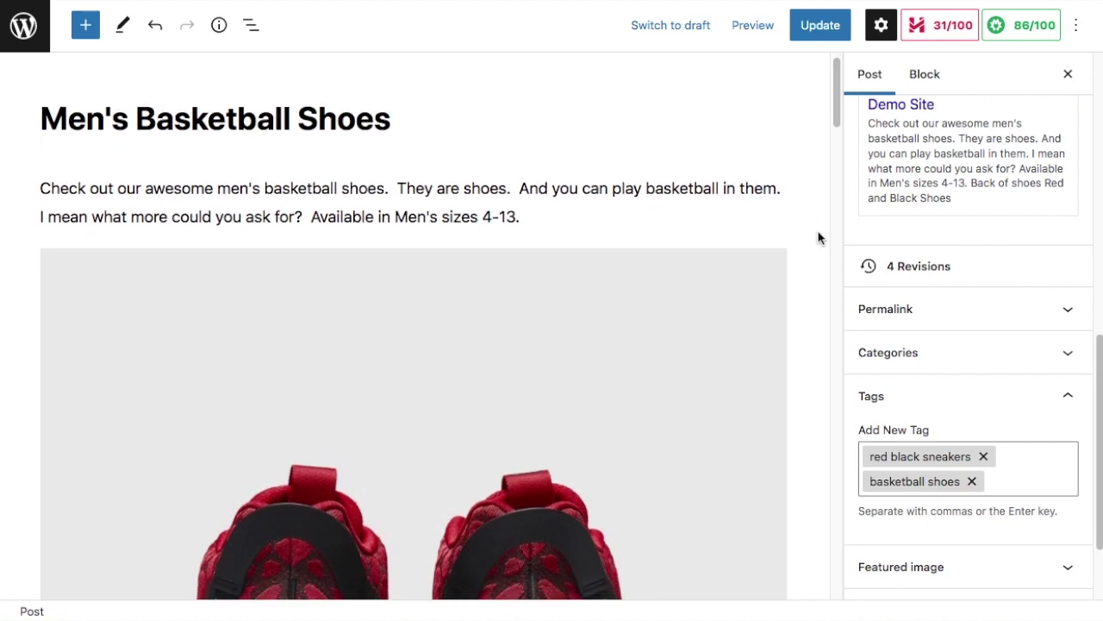
{"action": "scroll", "coordinate": [819, 238], "scroll_direction": "down", "scroll_amount": 1}
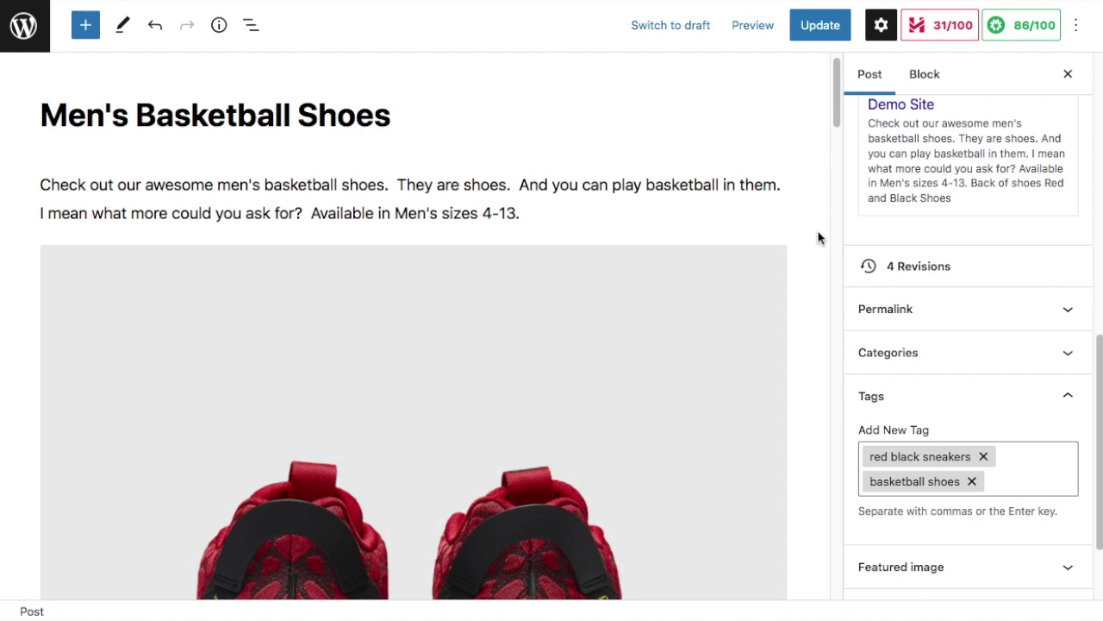
{"action": "left_click", "coordinate": [837, 112]}
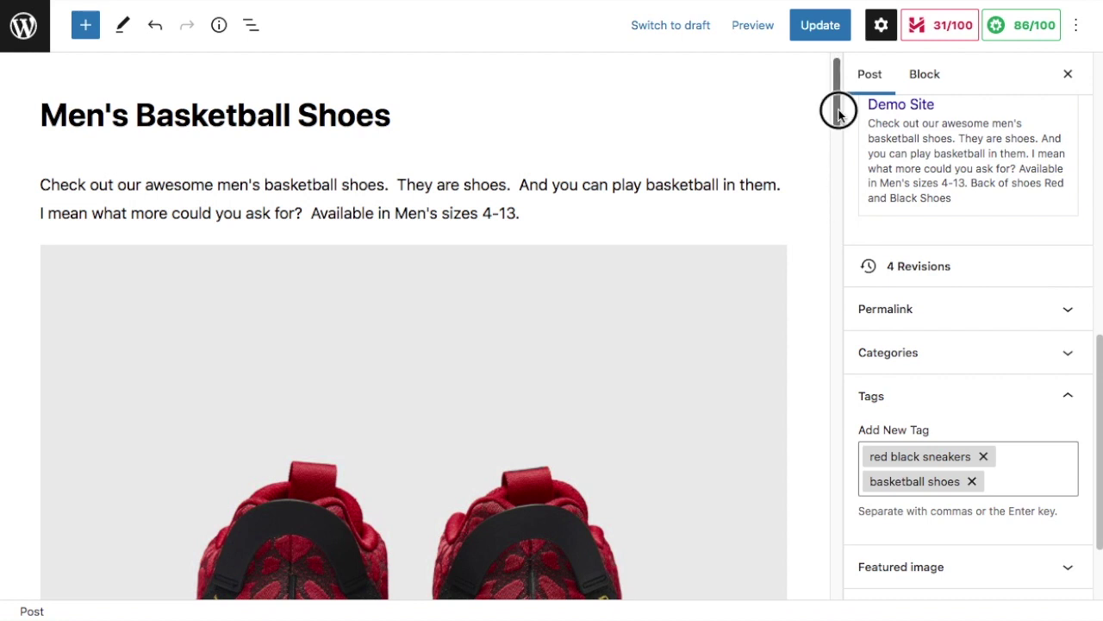
{"action": "mouse_move", "coordinate": [837, 112]}
{"action": "left_mouse_down"}
{"action": "mouse_move", "coordinate": [838, 140]}
{"action": "mouse_move", "coordinate": [840, 98]}
{"action": "left_mouse_up"}
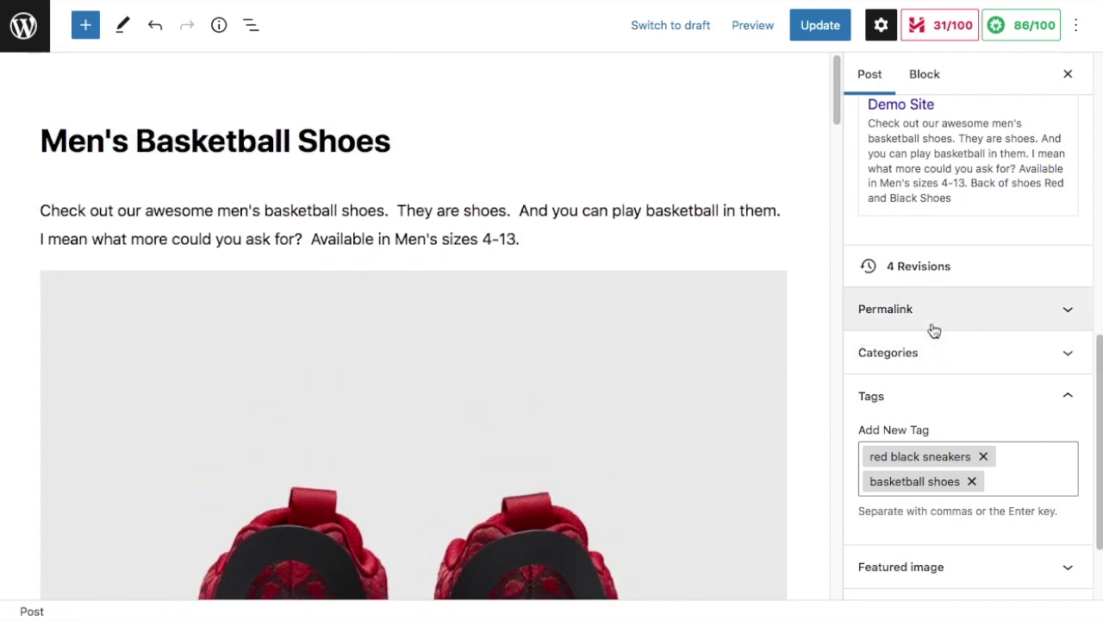
{"action": "left_click", "coordinate": [1069, 360]}
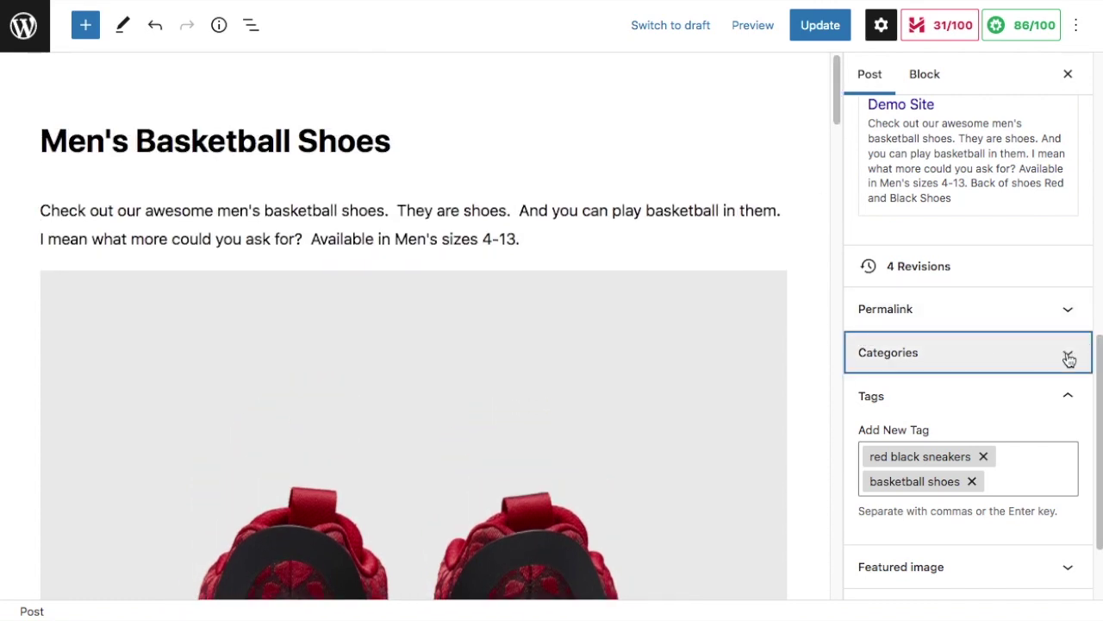
{"action": "scroll", "coordinate": [1068, 359], "scroll_direction": "down", "scroll_amount": 2}
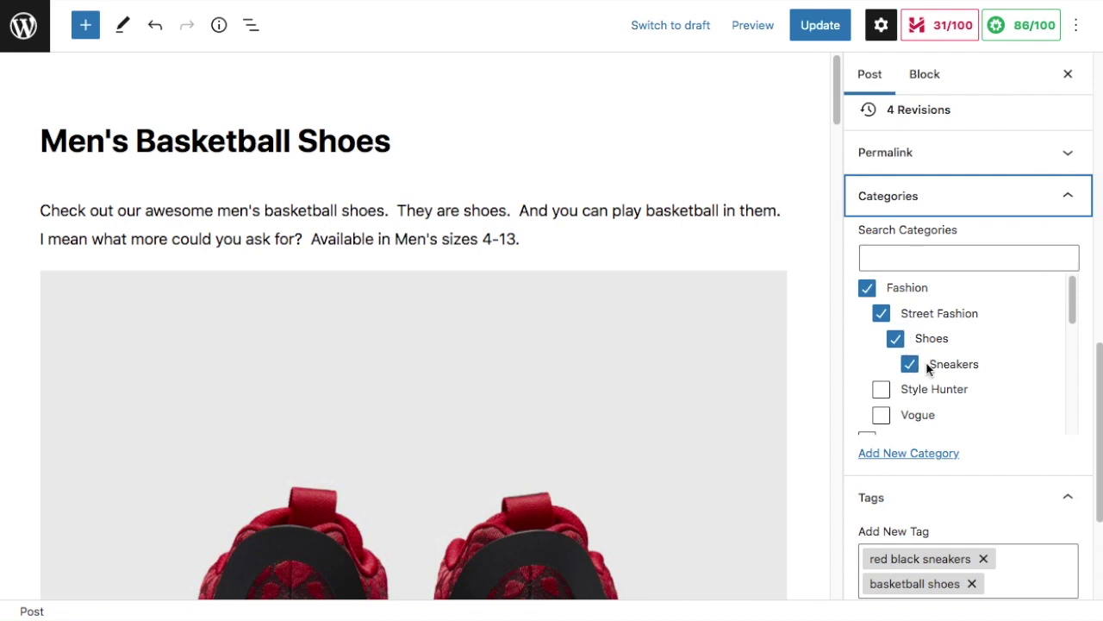
{"action": "scroll", "coordinate": [639, 260], "scroll_direction": "down", "scroll_amount": 3}
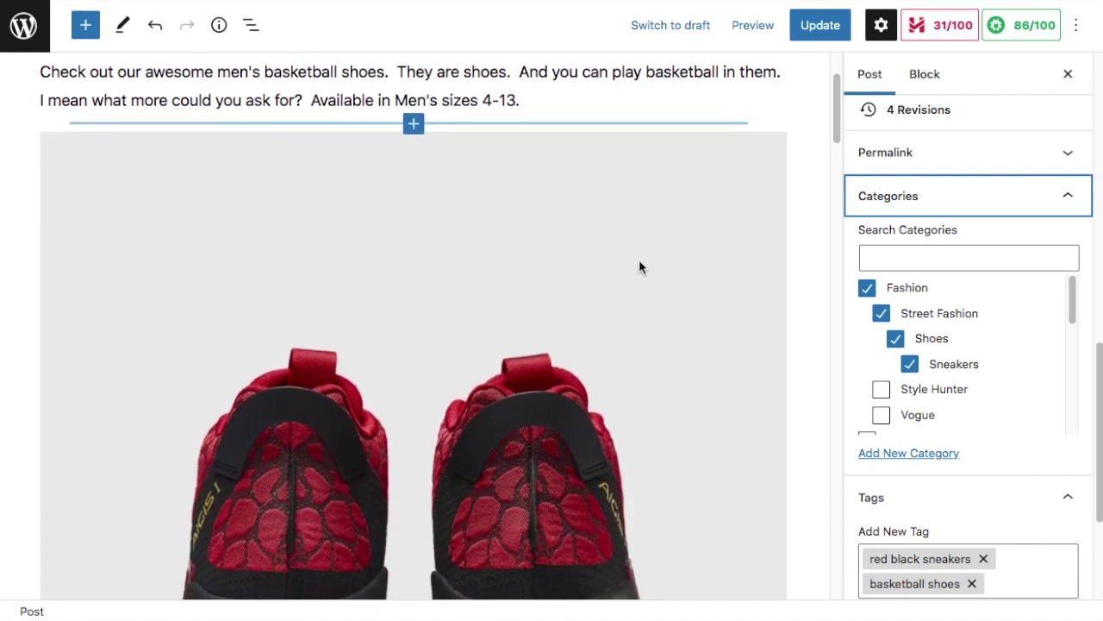
{"action": "left_click_drag", "start_coordinate": [1099, 358], "coordinate": [1086, 423]}
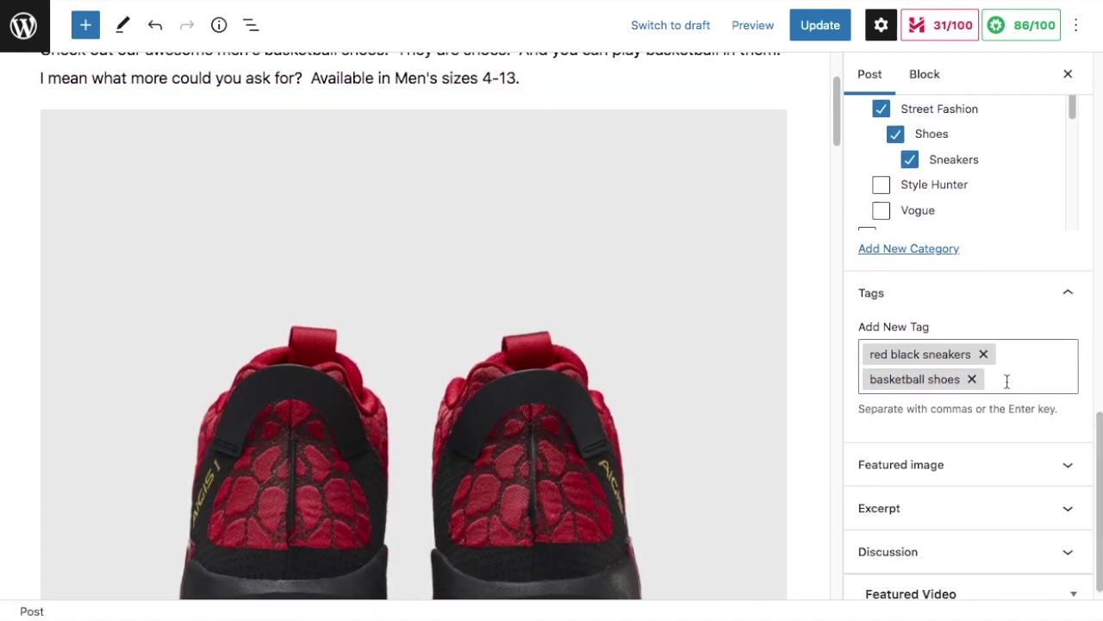
{"action": "scroll", "coordinate": [382, 313], "scroll_direction": "down", "scroll_amount": 2}
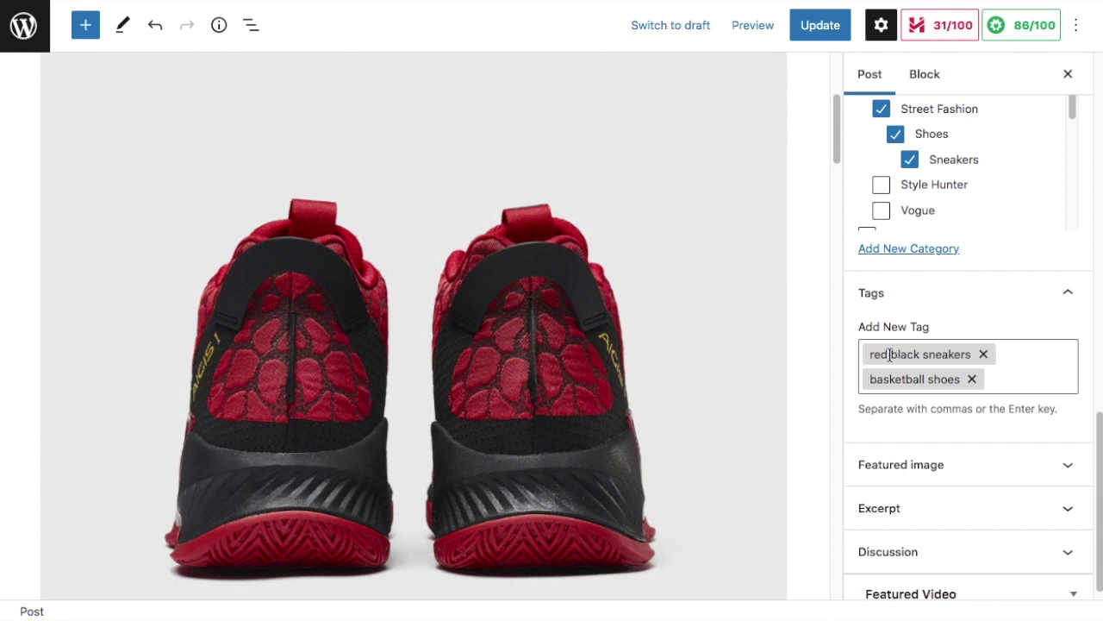
{"action": "scroll", "coordinate": [770, 357], "scroll_direction": "down", "scroll_amount": 1}
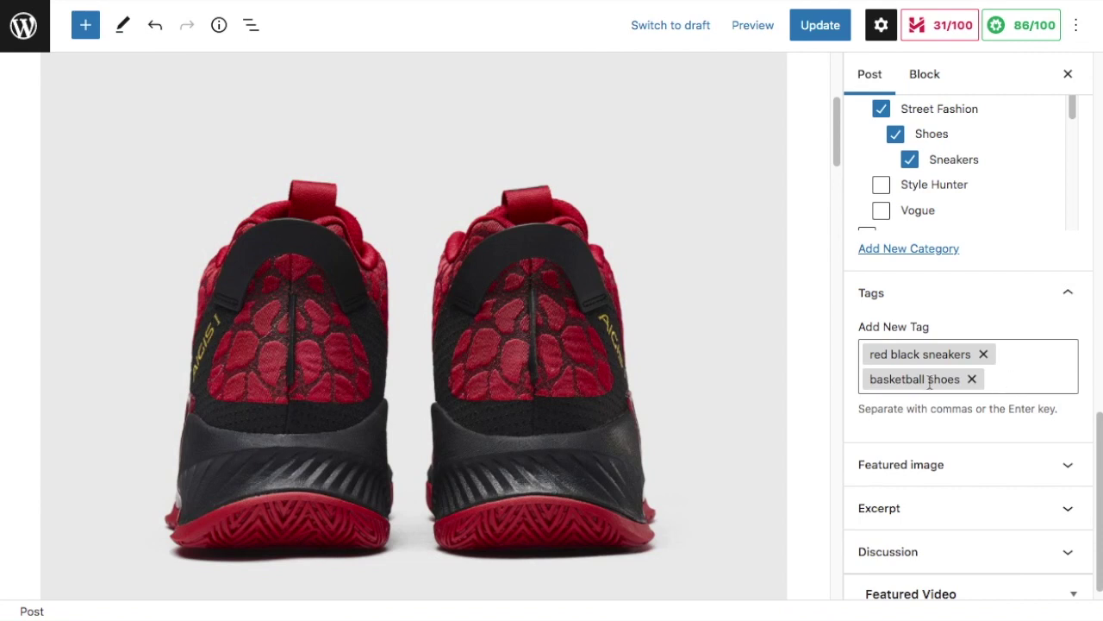
{"action": "scroll", "coordinate": [936, 180], "scroll_direction": "up", "scroll_amount": 2}
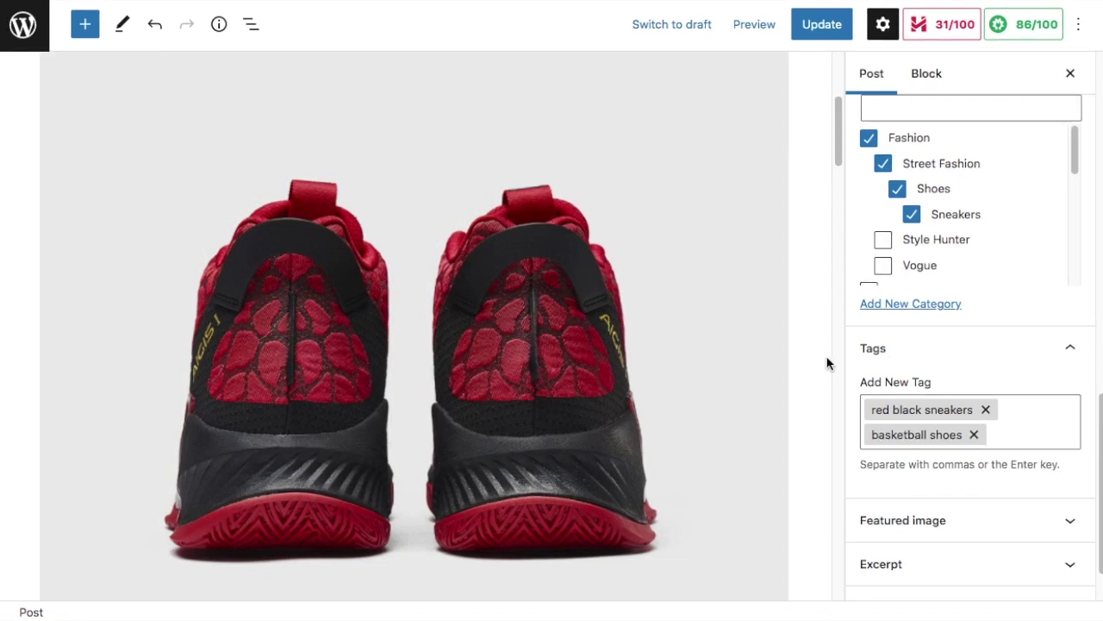
{"action": "scroll", "coordinate": [829, 362], "scroll_direction": "up", "scroll_amount": 1}
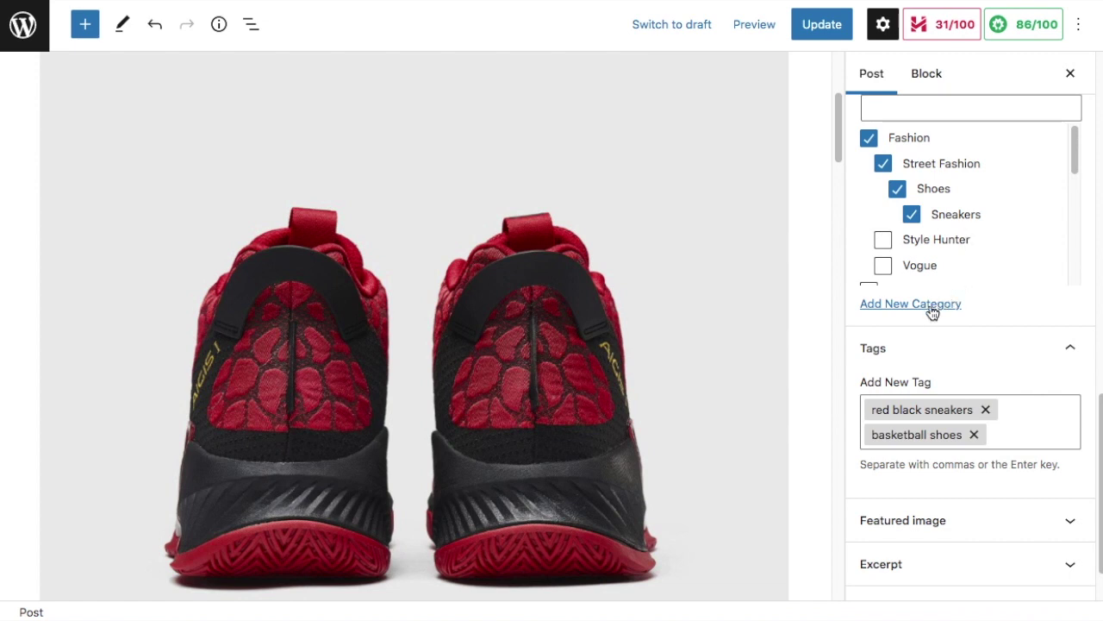
{"action": "scroll", "coordinate": [932, 309], "scroll_direction": "up", "scroll_amount": 1}
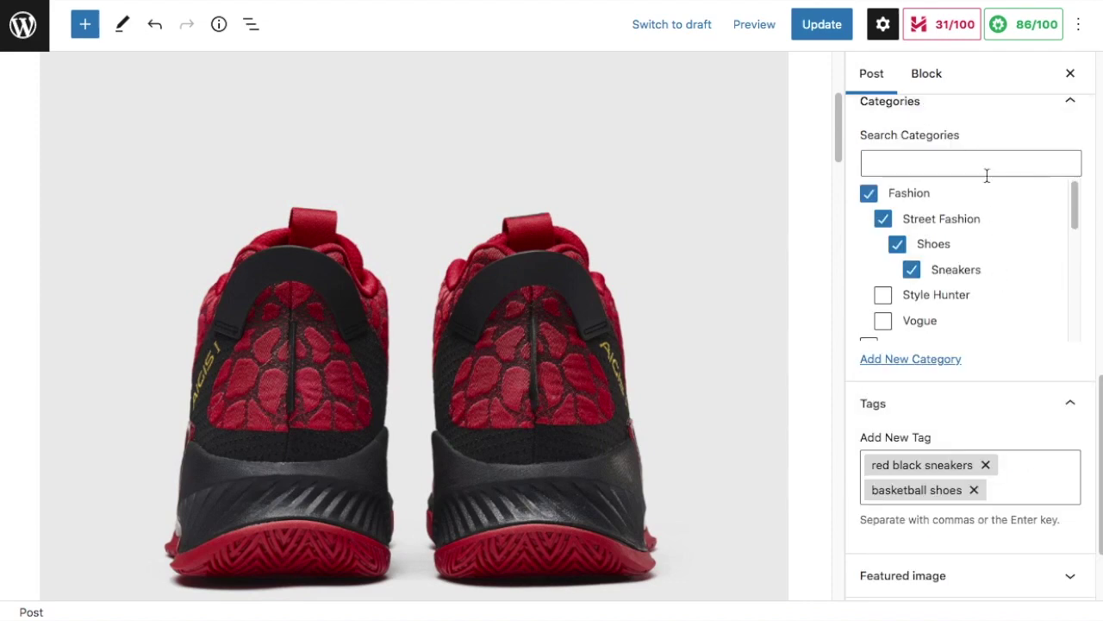
Add a new category named "basketball sneakers" under the parent category Sneakers from the post's settings.
{"action": "scroll", "coordinate": [986, 175], "scroll_direction": "up", "scroll_amount": 10}
{"action": "scroll", "coordinate": [987, 176], "scroll_direction": "down", "scroll_amount": 10}
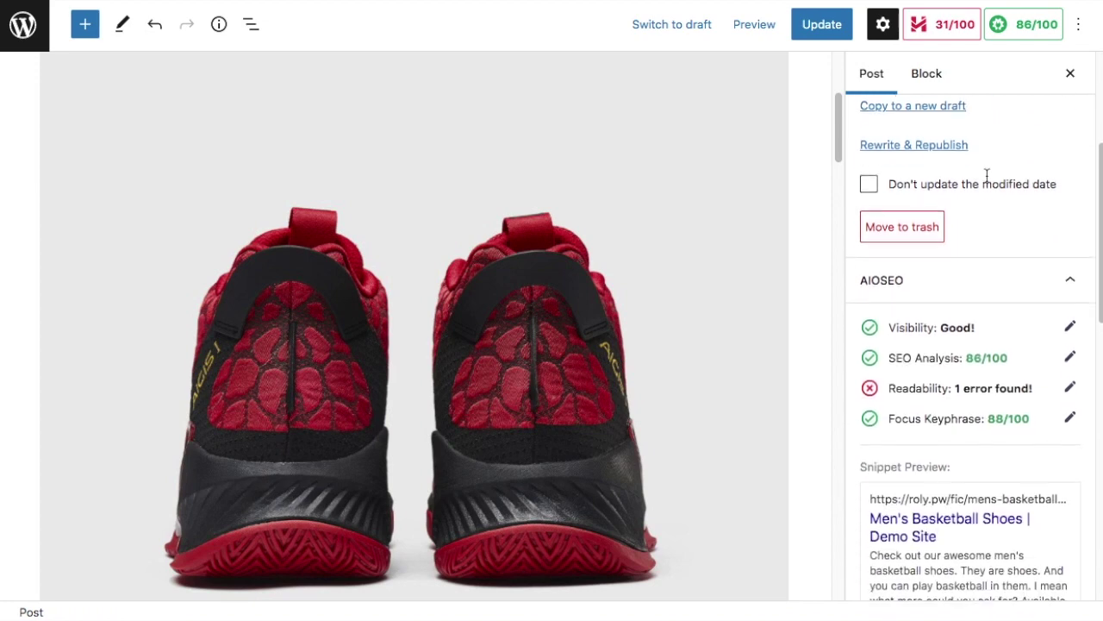
{"action": "scroll", "coordinate": [987, 176], "scroll_direction": "down", "scroll_amount": 5}
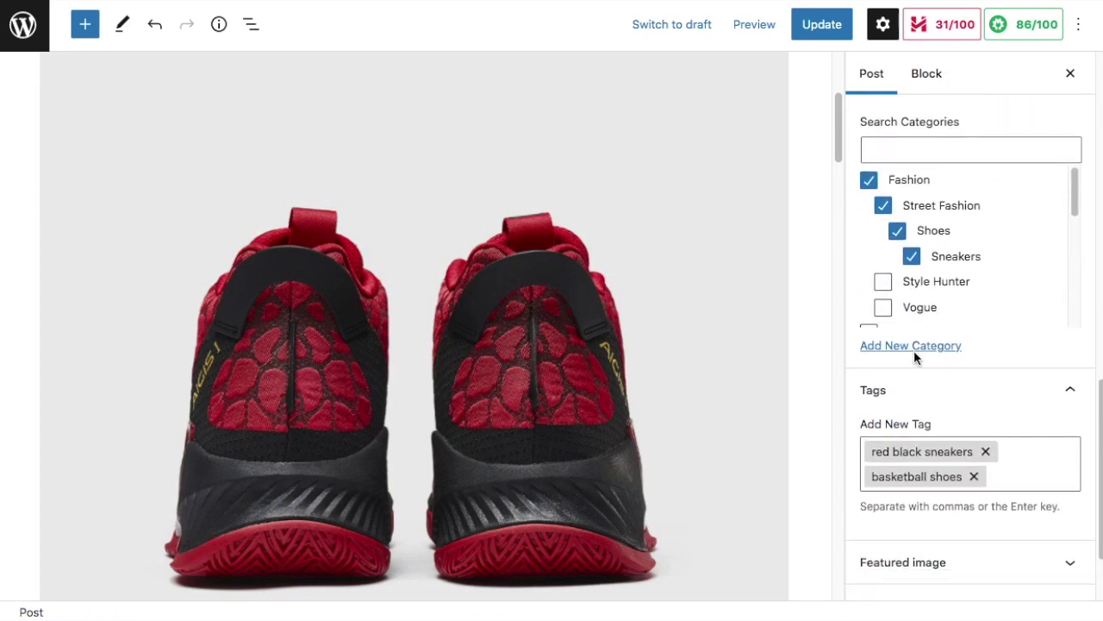
{"action": "left_click", "coordinate": [914, 350]}
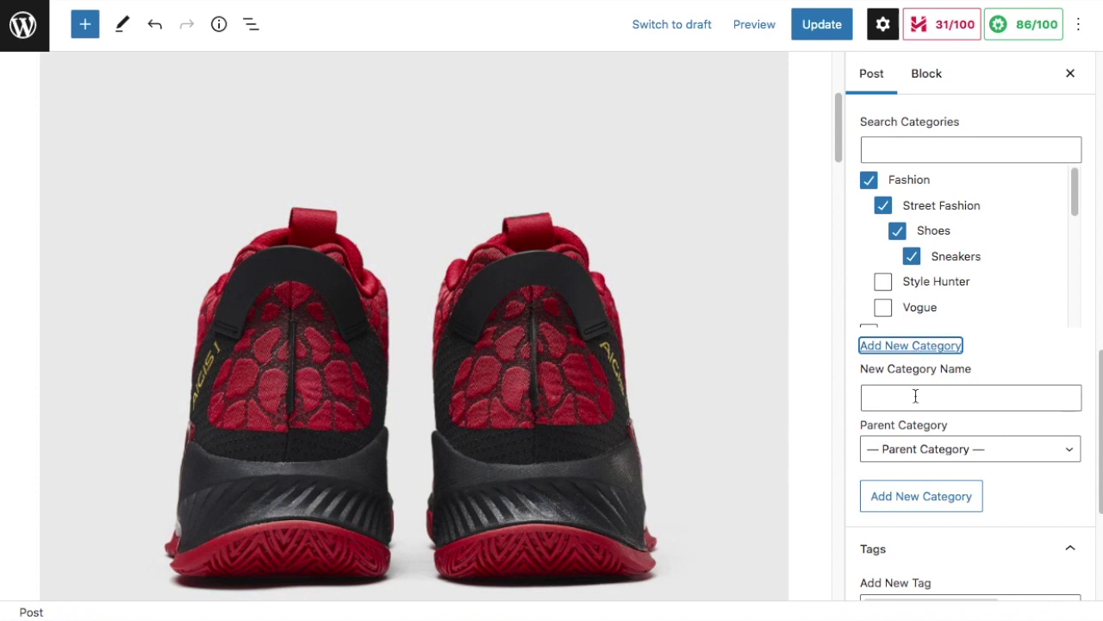
{"action": "left_click", "coordinate": [916, 395]}
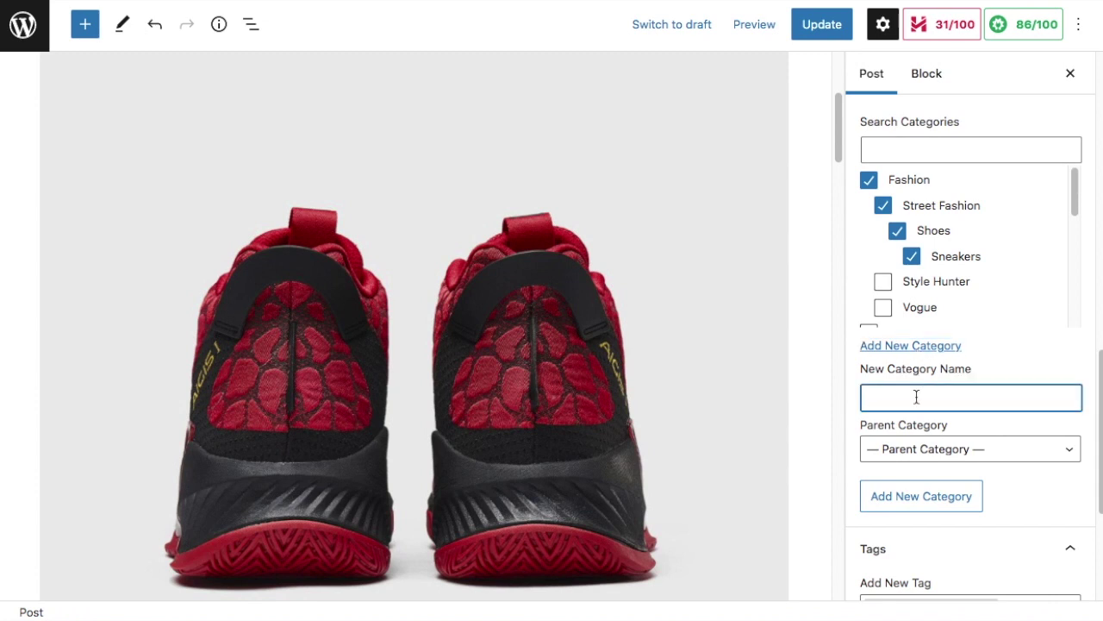
{"action": "type", "text": "basketball sneakers"}
{"action": "left_click", "coordinate": [969, 450]}
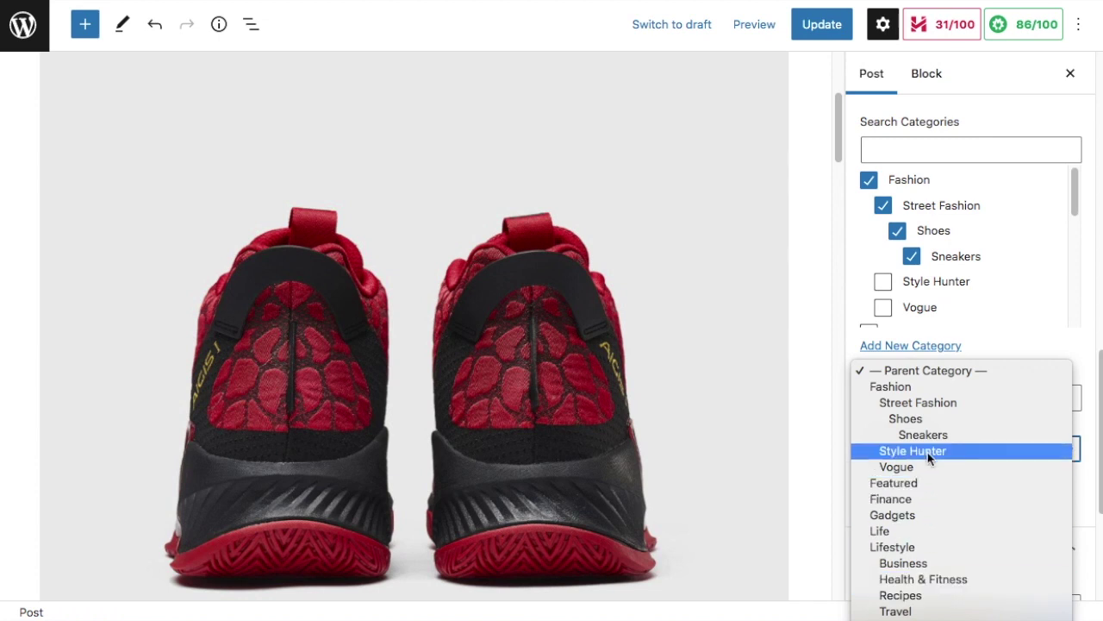
{"action": "left_click", "coordinate": [927, 436]}
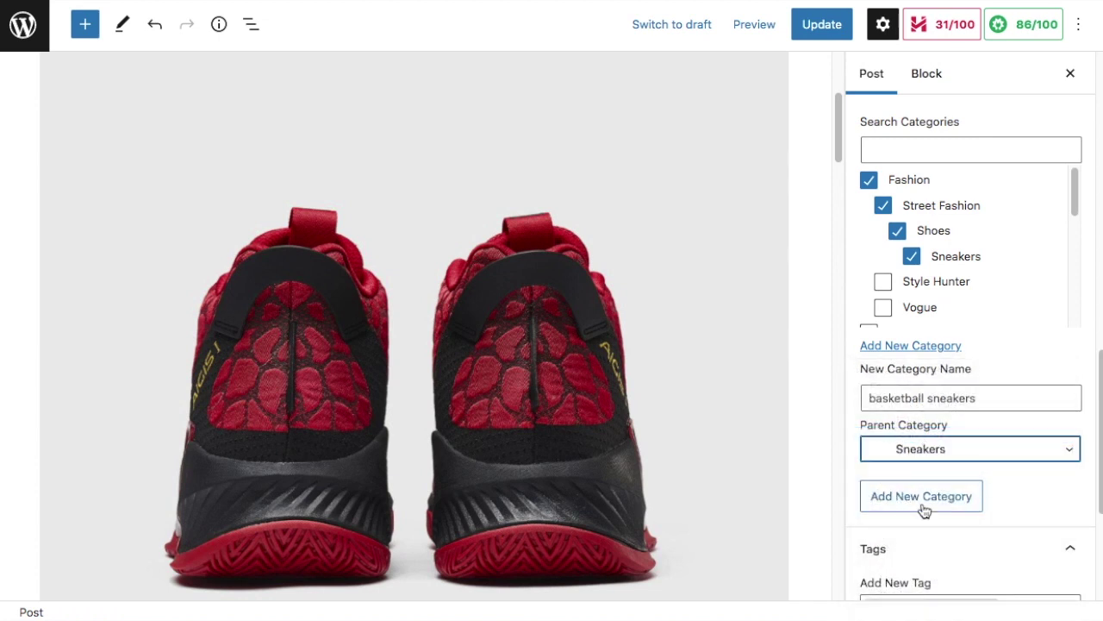
{"action": "left_click", "coordinate": [924, 509]}
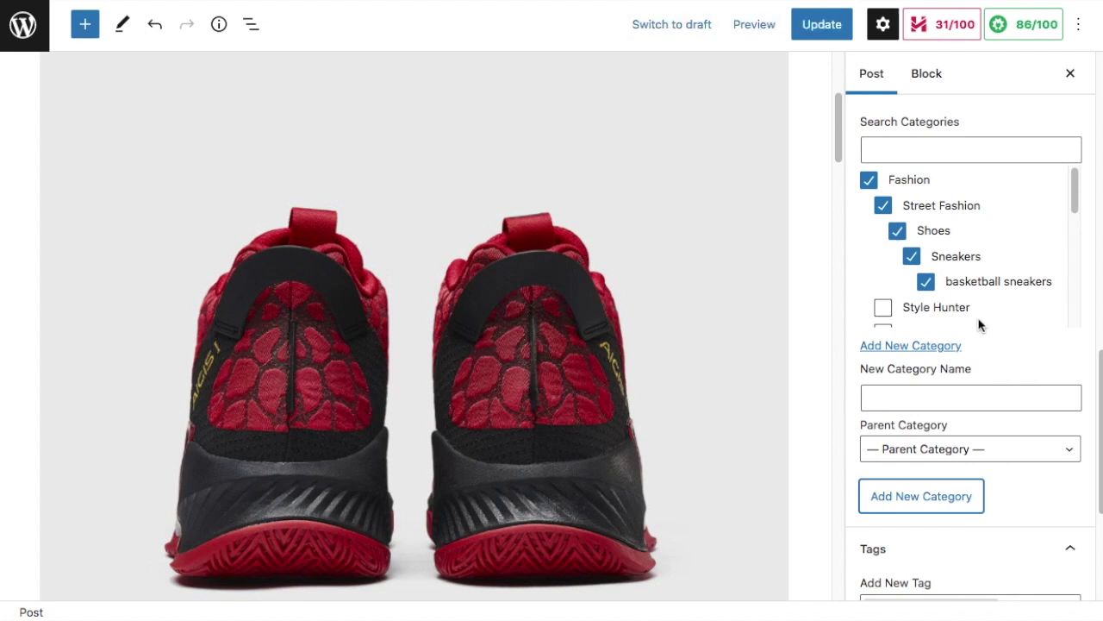
Add the tag "mens basketball shoes" to the post and update the post.
{"action": "scroll", "coordinate": [983, 308], "scroll_direction": "down", "scroll_amount": 3}
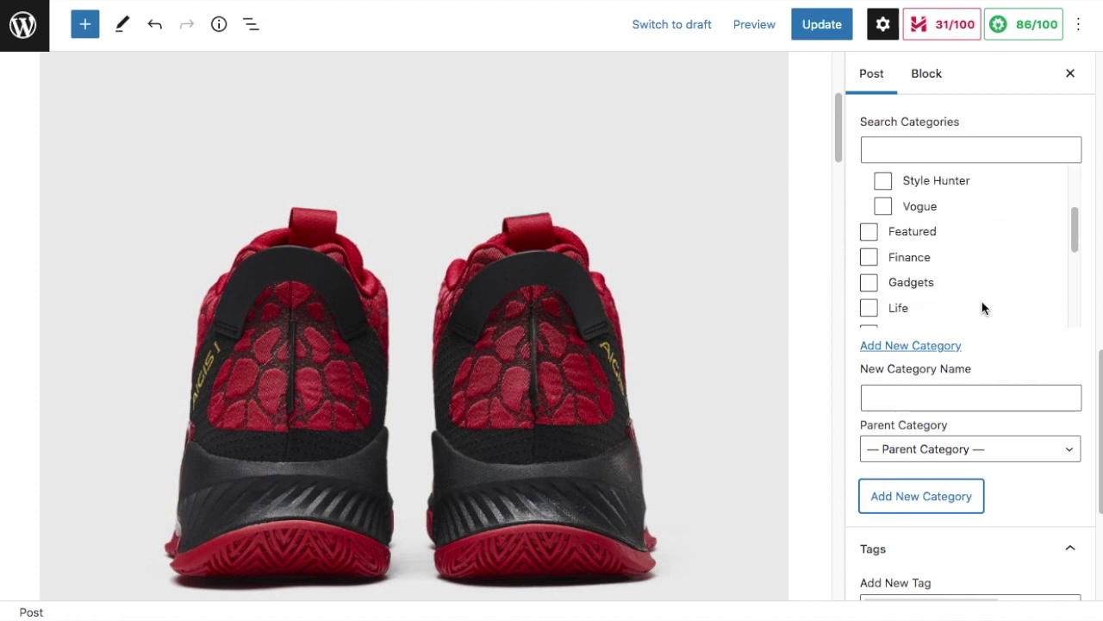
{"action": "scroll", "coordinate": [1026, 425], "scroll_direction": "down", "scroll_amount": 3}
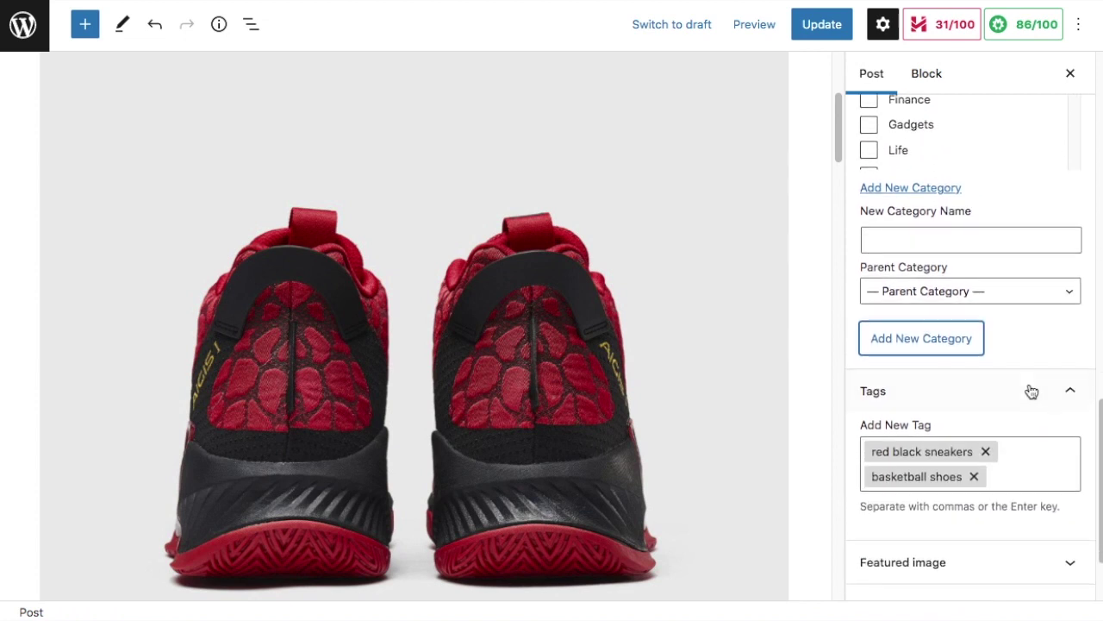
{"action": "scroll", "coordinate": [1033, 383], "scroll_direction": "down", "scroll_amount": 2}
{"action": "scroll", "coordinate": [1032, 293], "scroll_direction": "down", "scroll_amount": 1}
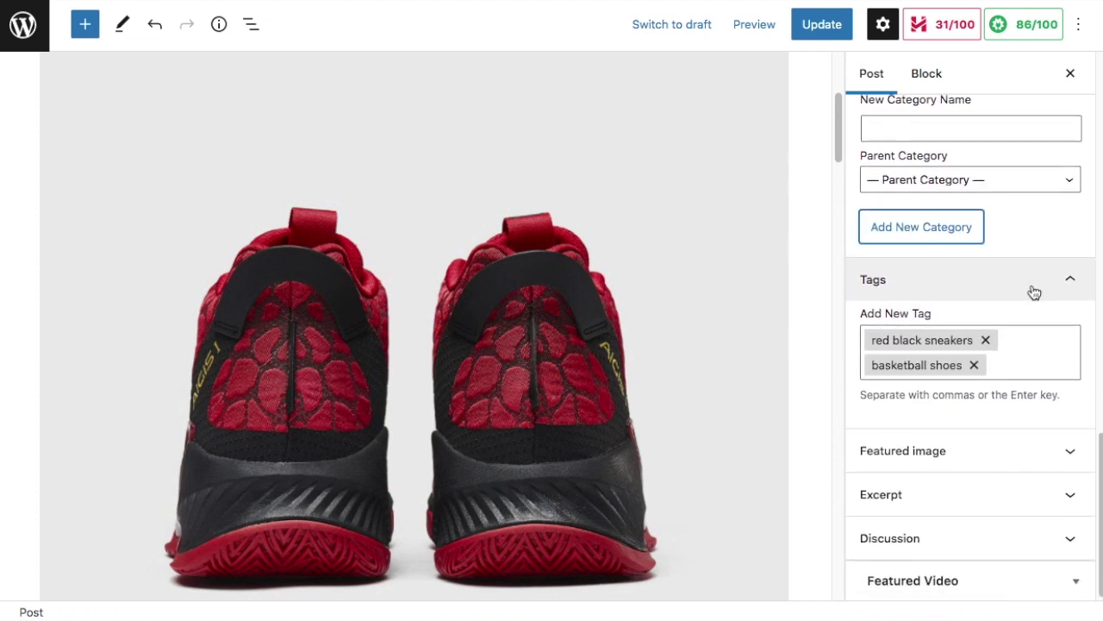
{"action": "left_click", "coordinate": [1017, 365]}
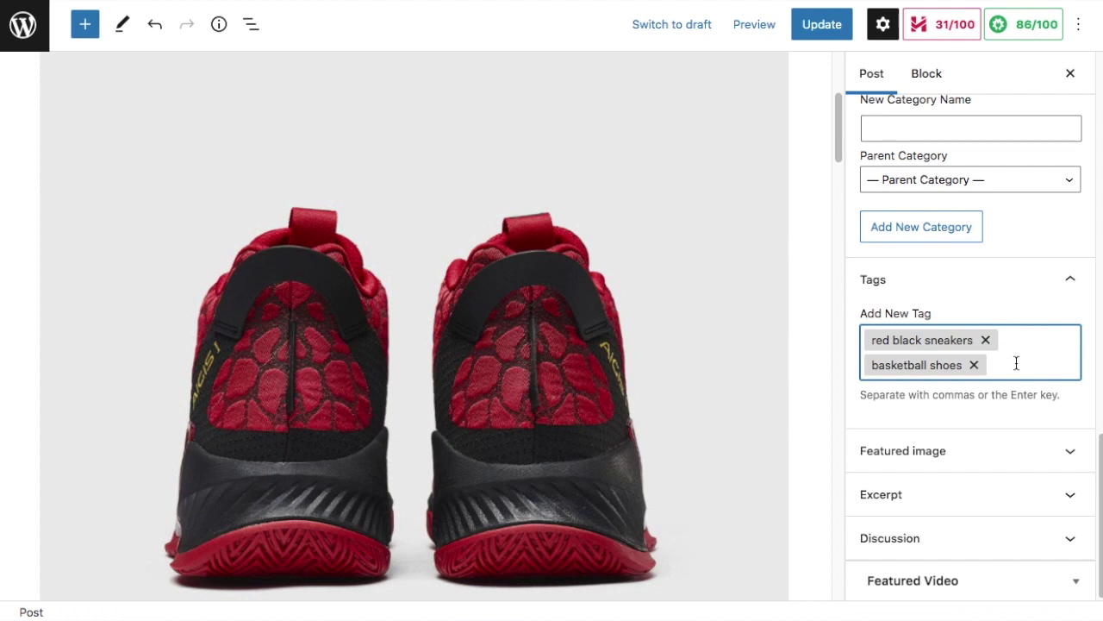
{"action": "type", "text": "mens basketball shoes"}
{"action": "key", "text": "Return"}
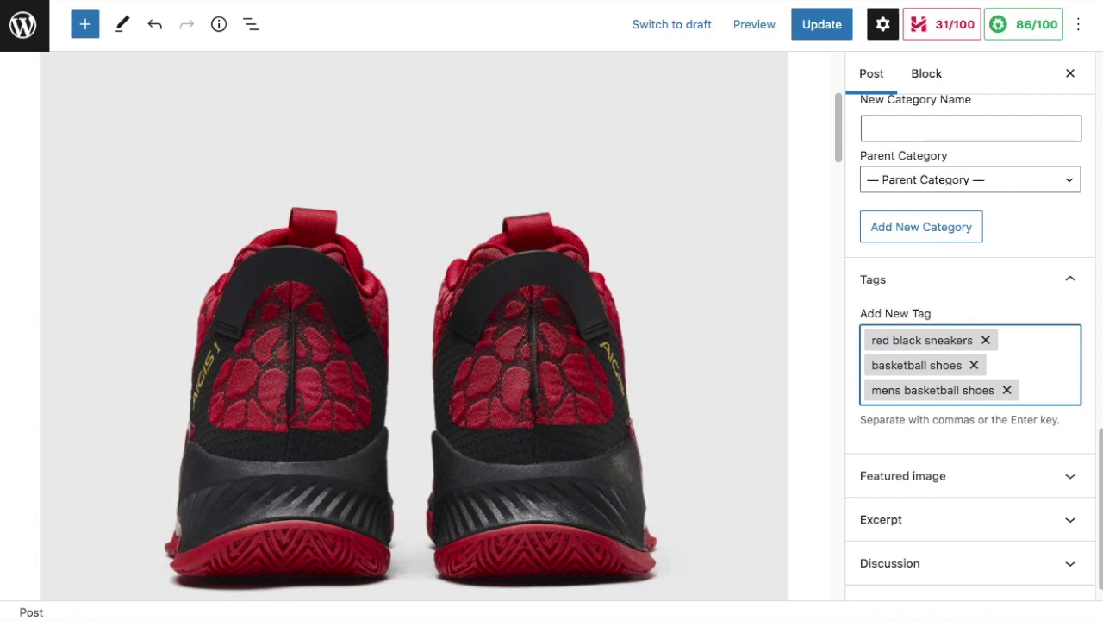
{"action": "left_click", "coordinate": [814, 31]}
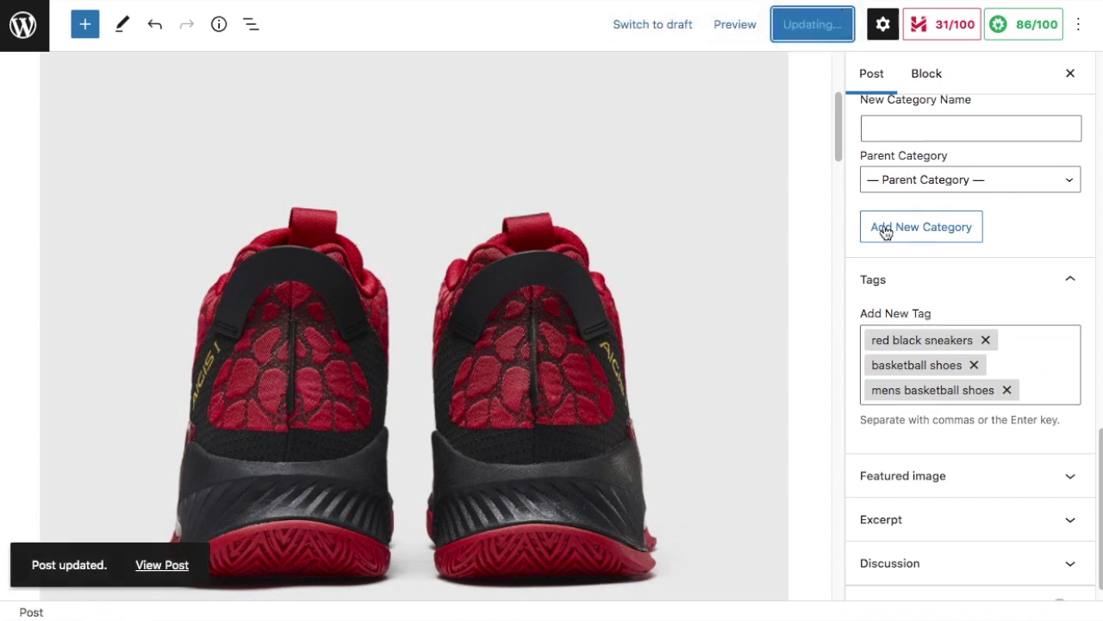
Leave the post for the site's Categories management page and enter a new category named "dress shoes" with the slug "dress-shoes".
{"action": "left_click", "coordinate": [19, 31]}
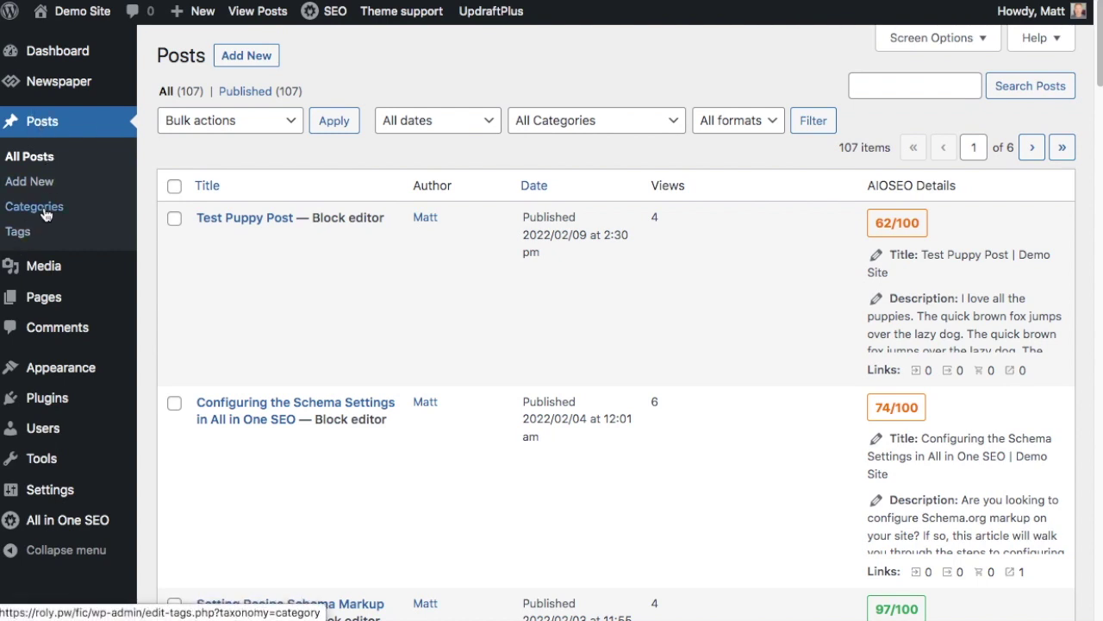
{"action": "left_click", "coordinate": [45, 213]}
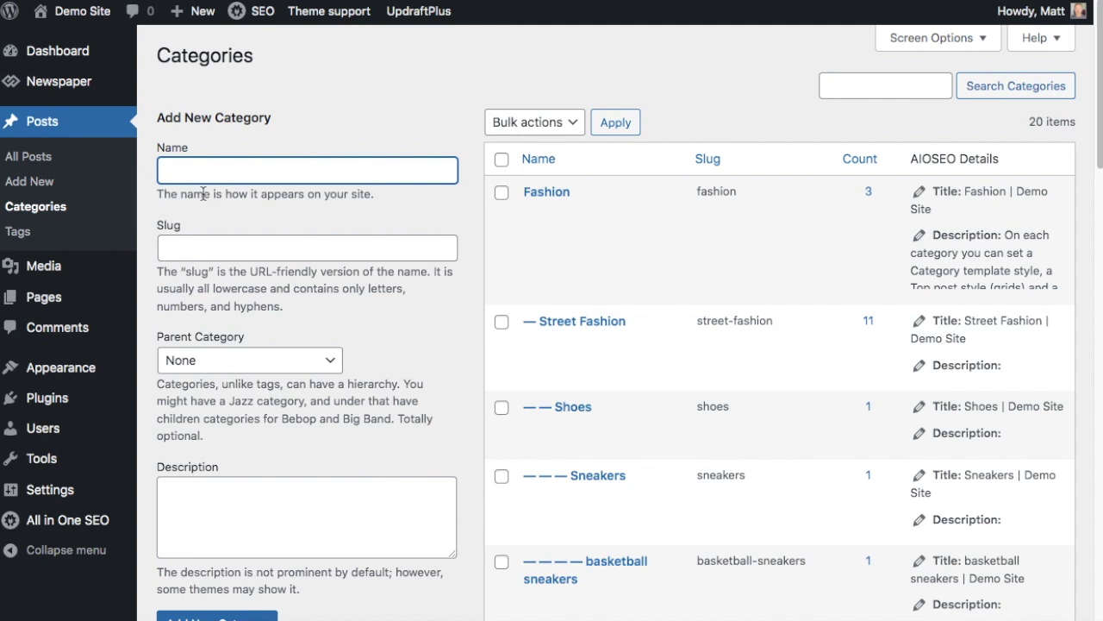
{"action": "type", "text": "dress shoes"}
{"action": "key", "text": "Tab"}
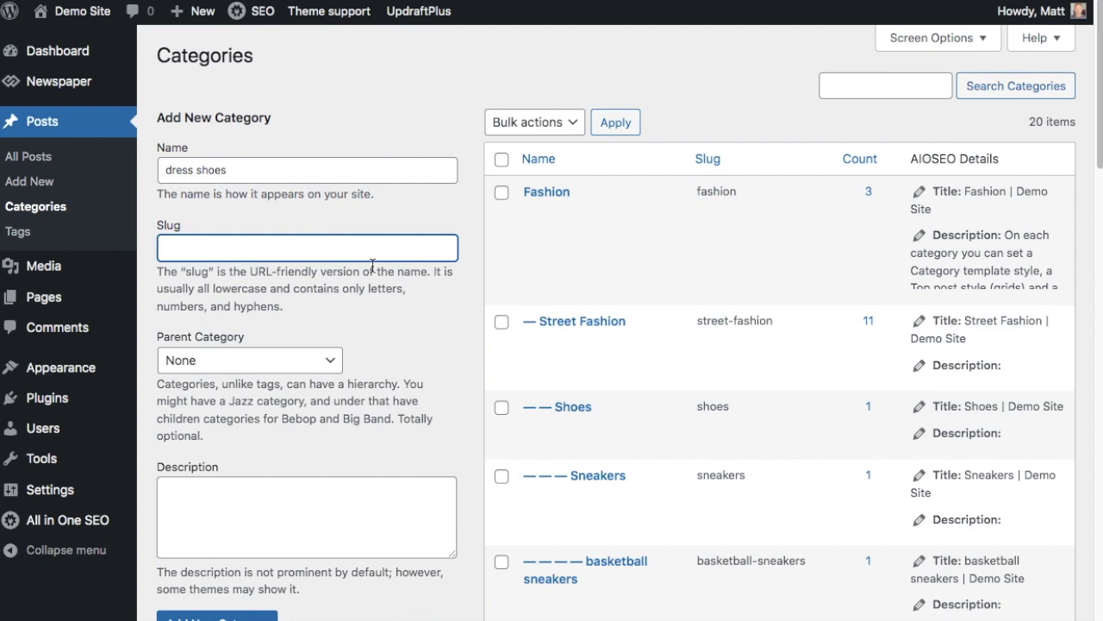
{"action": "type", "text": "dress-shoes"}
{"action": "scroll", "coordinate": [423, 317], "scroll_direction": "down", "scroll_amount": 2}
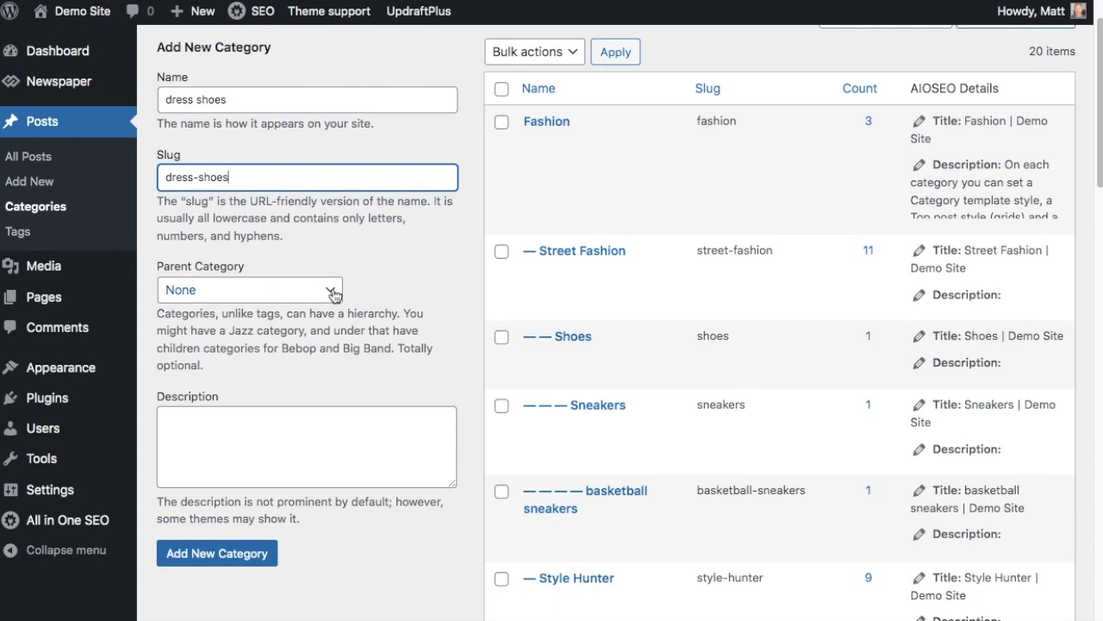
Set Shoes as the parent of the dress shoes category and add it to the site.
{"action": "left_click", "coordinate": [334, 295]}
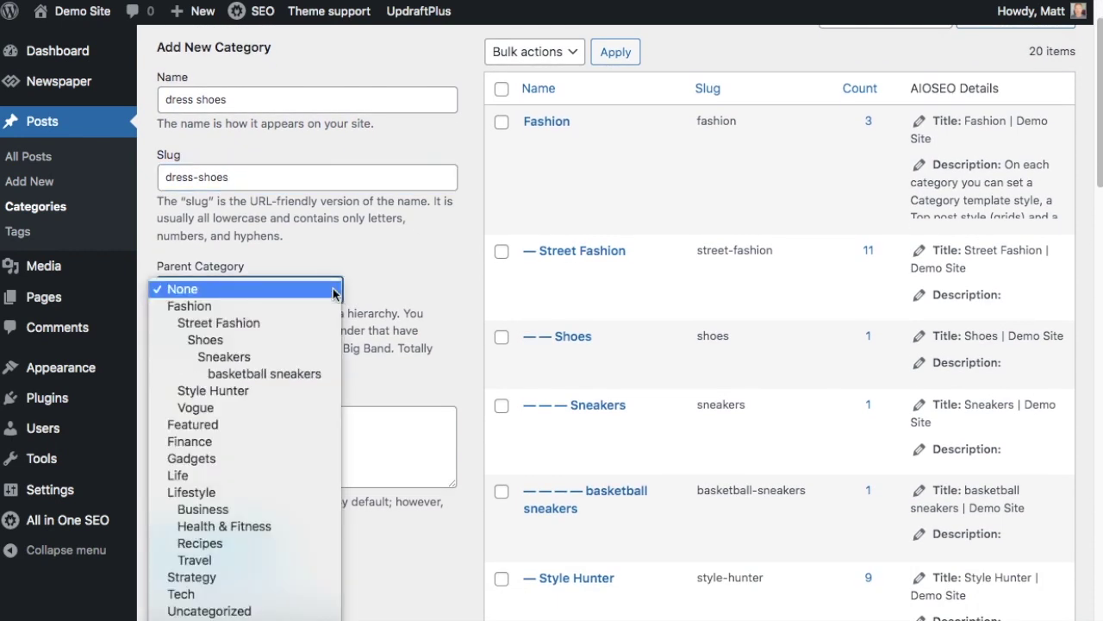
{"action": "left_click", "coordinate": [262, 341]}
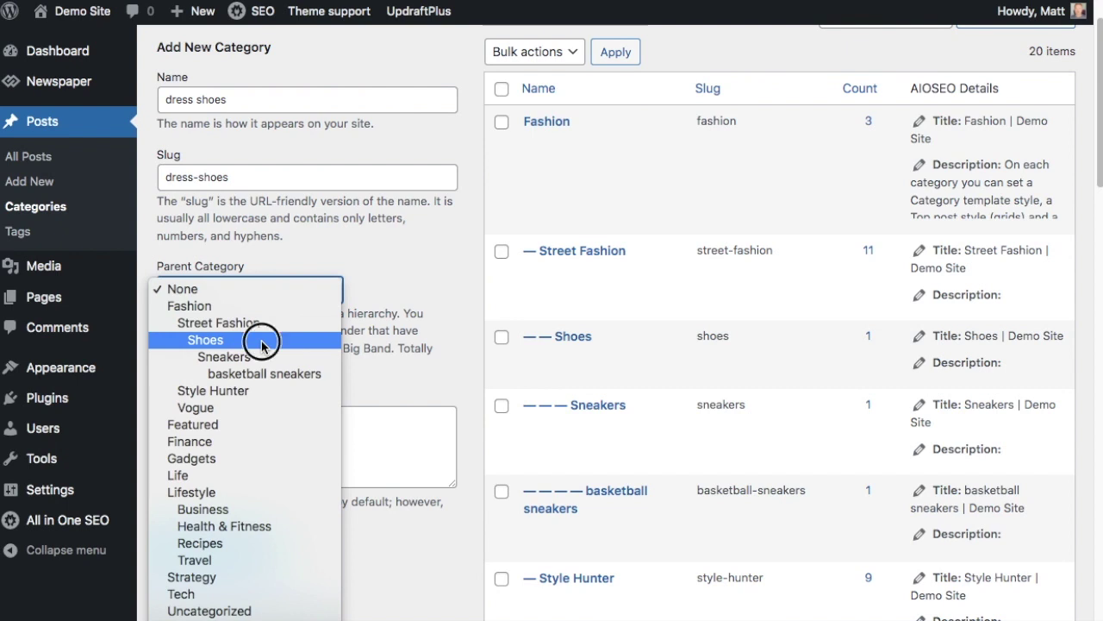
{"action": "scroll", "coordinate": [382, 342], "scroll_direction": "down", "scroll_amount": 2}
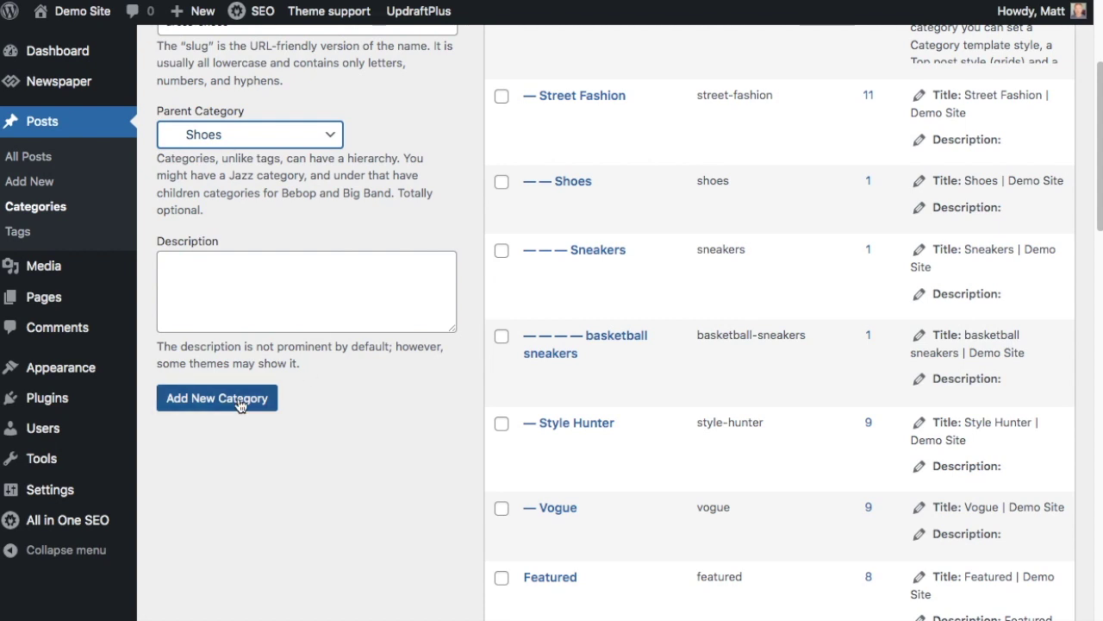
{"action": "left_click", "coordinate": [241, 406]}
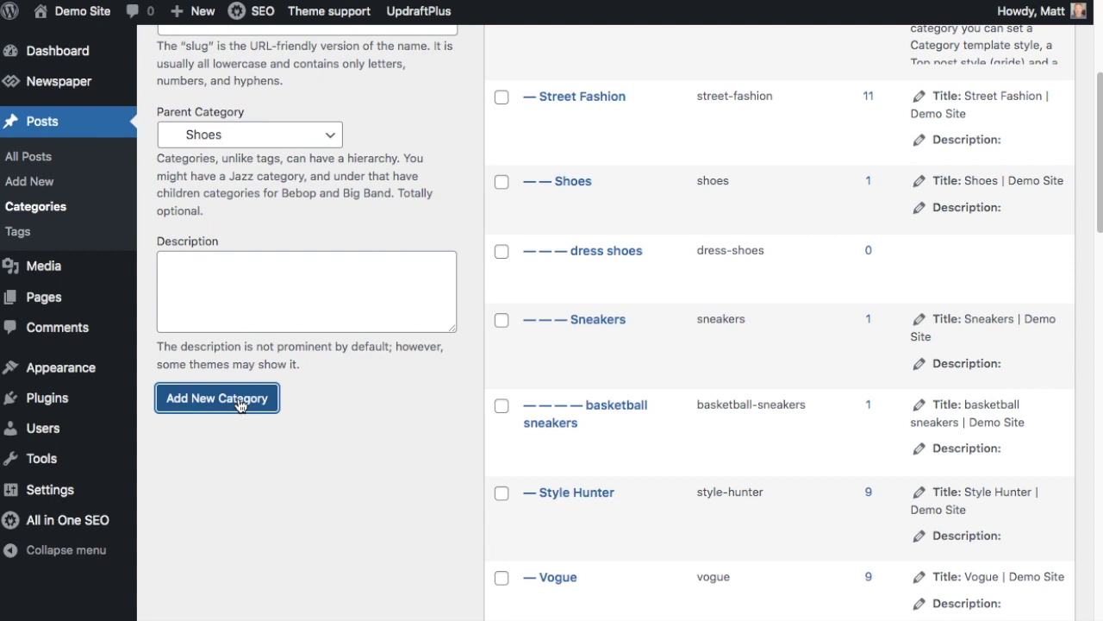
{"action": "mouse_move", "coordinate": [711, 247]}
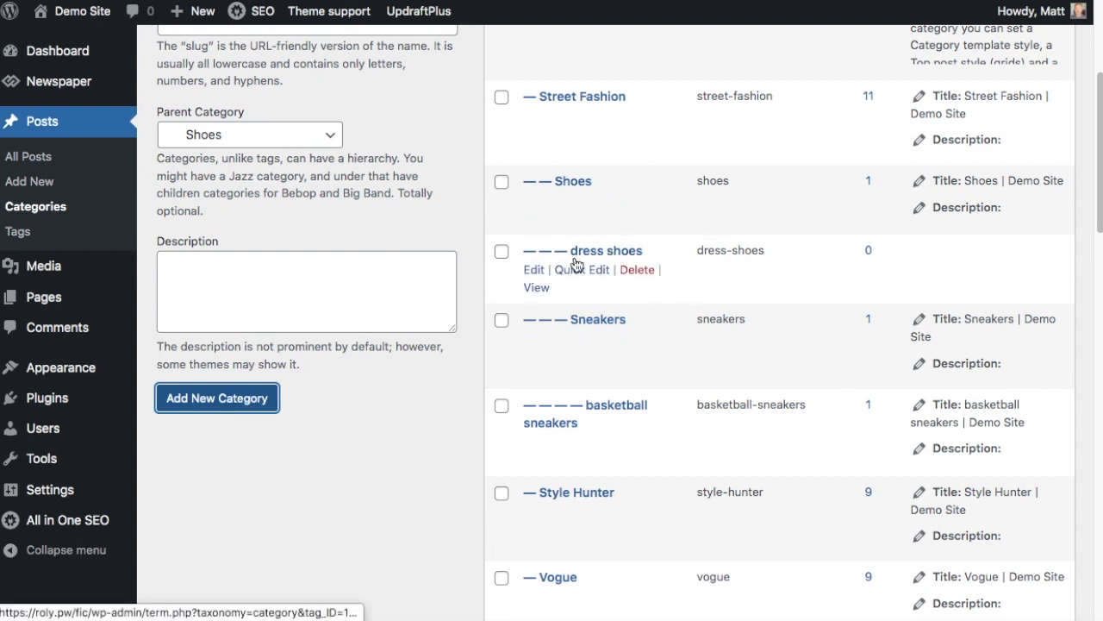
{"action": "mouse_move", "coordinate": [565, 195]}
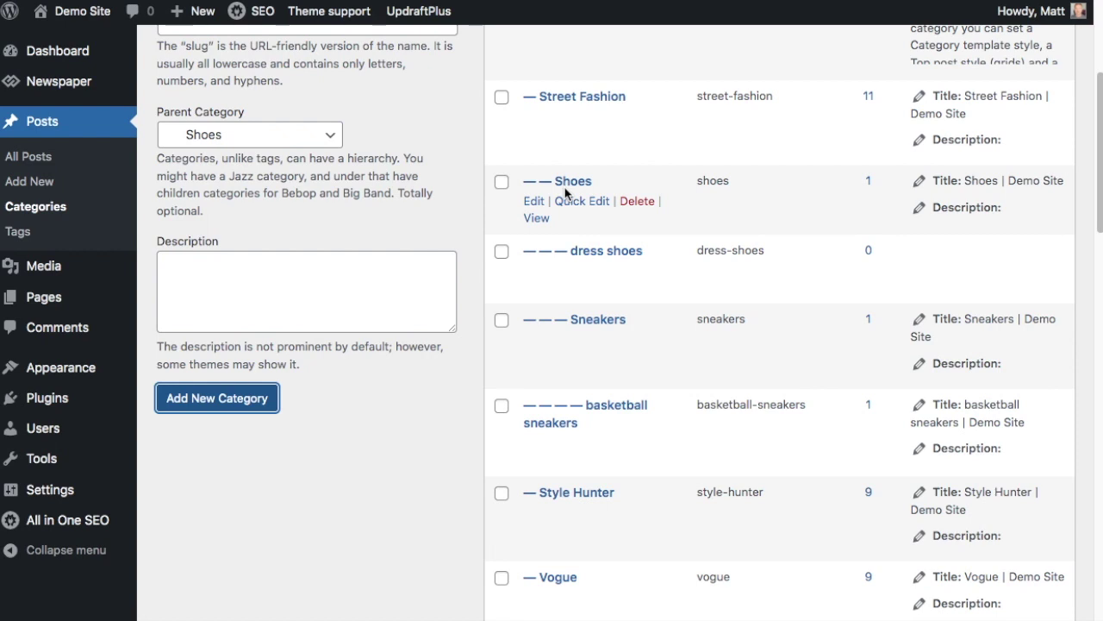
{"action": "mouse_move", "coordinate": [531, 357]}
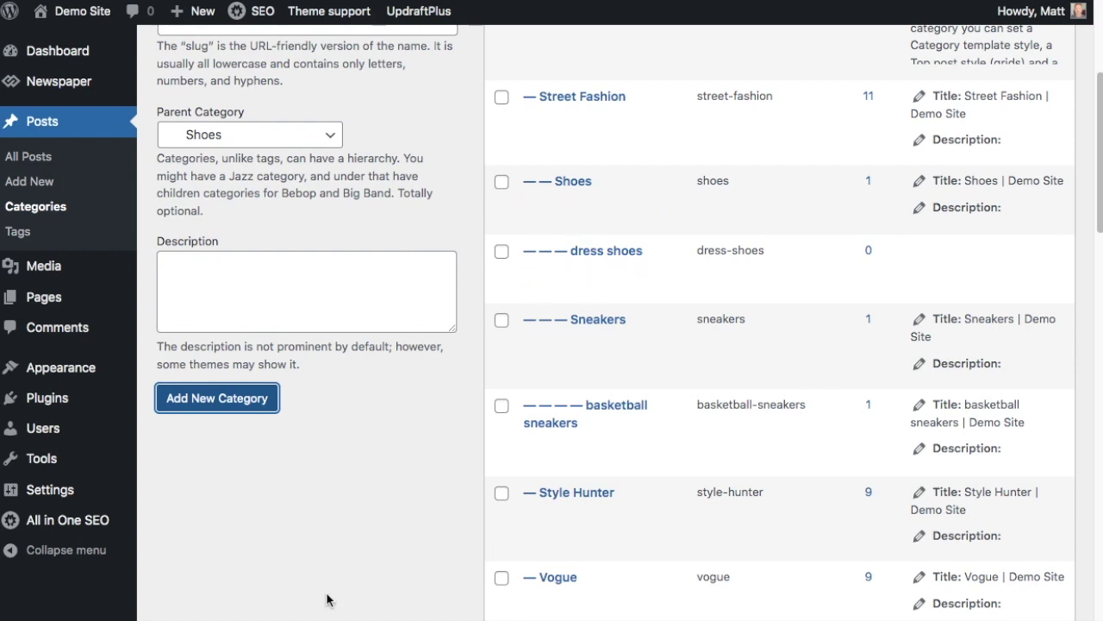
Add a new tag named "green black sneakers" with the slug "green-black-sneakers" on the site's Tags management page, leaving its description empty.
{"action": "left_click", "coordinate": [21, 234]}
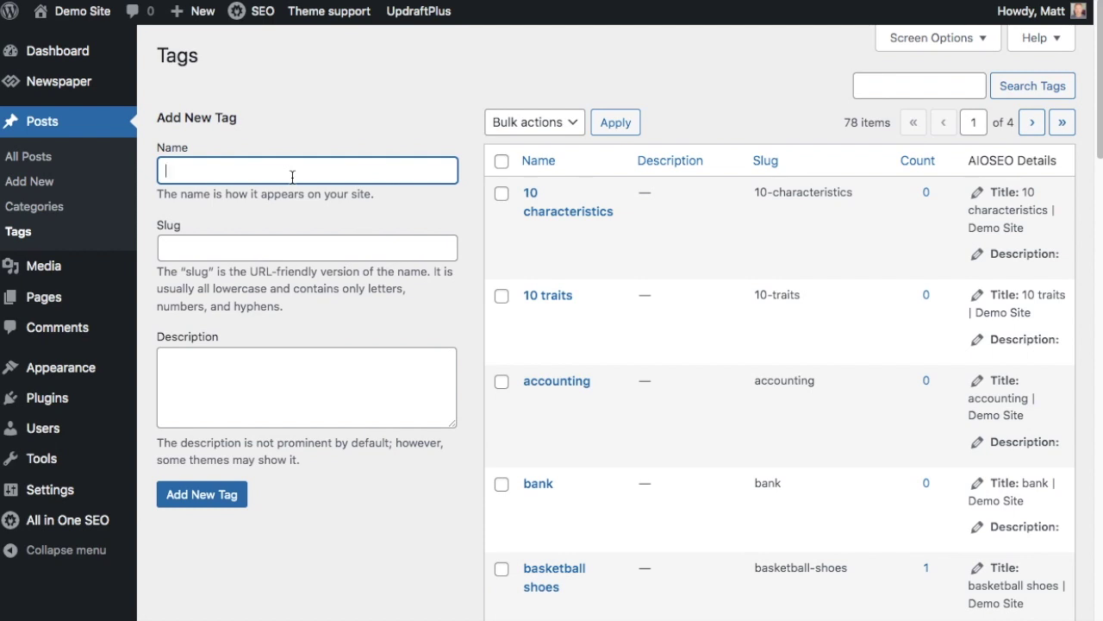
{"action": "type", "text": "green black sneakers"}
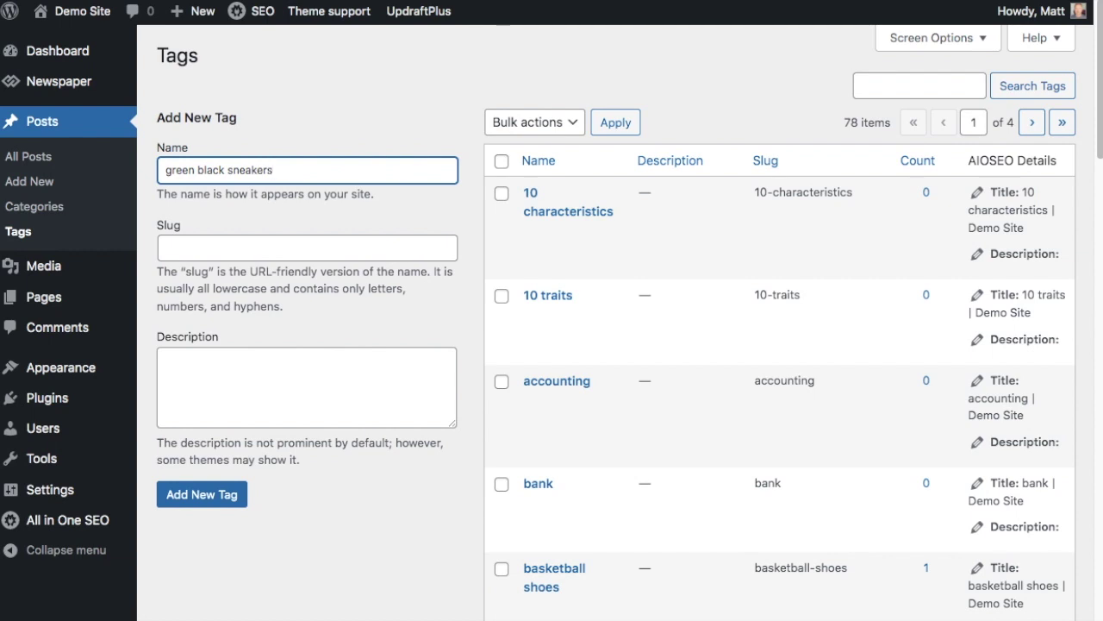
{"action": "left_click", "coordinate": [275, 247]}
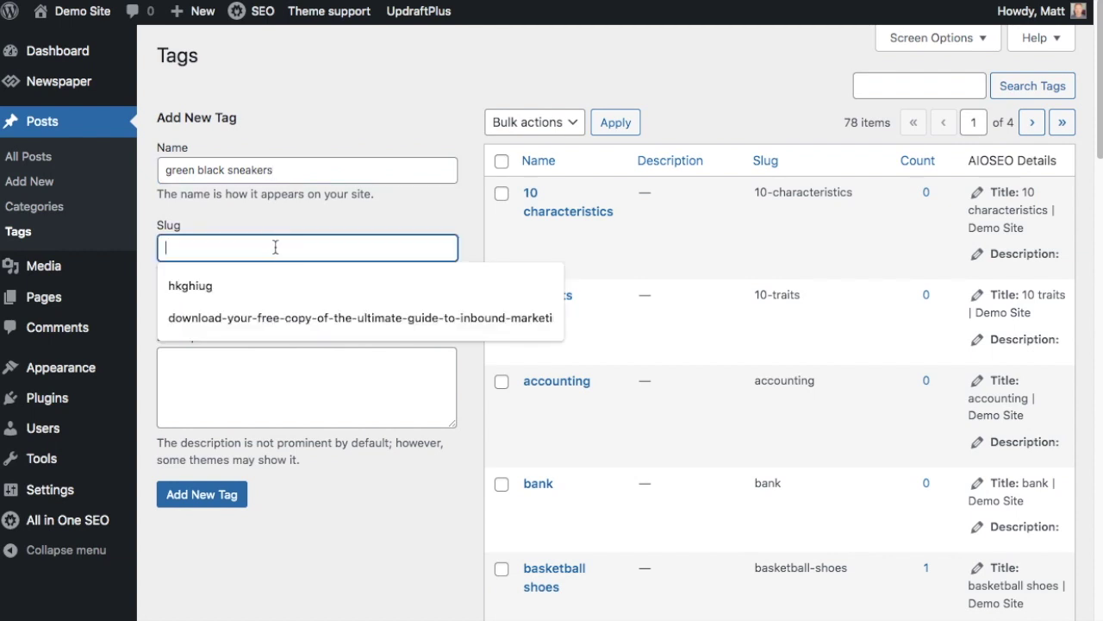
{"action": "type", "text": "green-black-sneakder"}
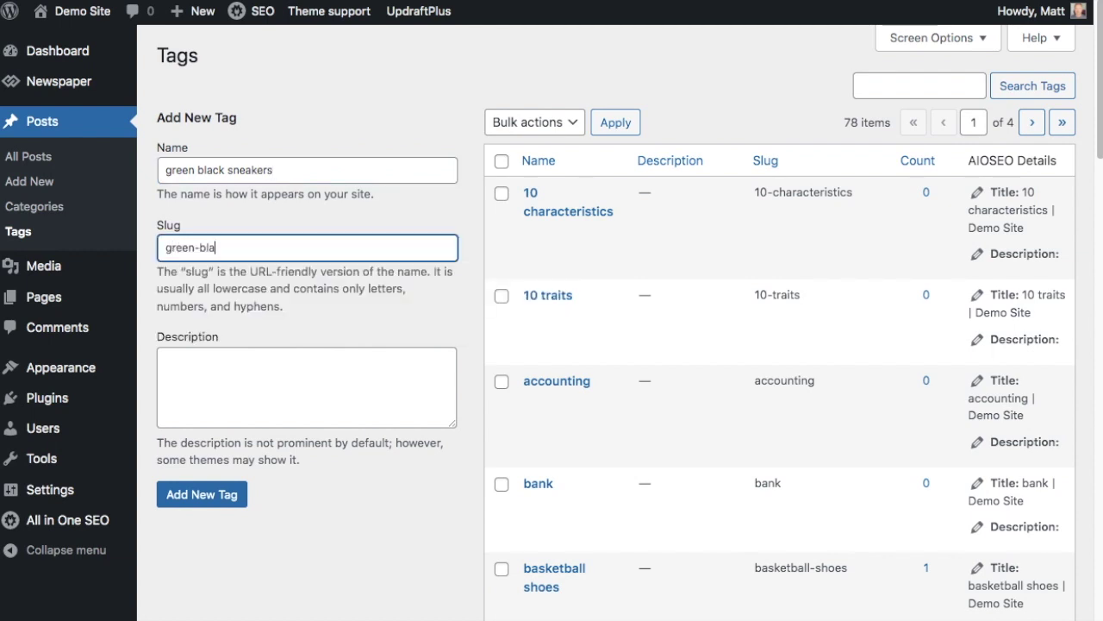
{"action": "key", "text": "BackSpace"}
{"action": "key", "text": "BackSpace"}
{"action": "key", "text": "BackSpace"}
{"action": "type", "text": "ers"}
{"action": "left_click", "coordinate": [333, 406]}
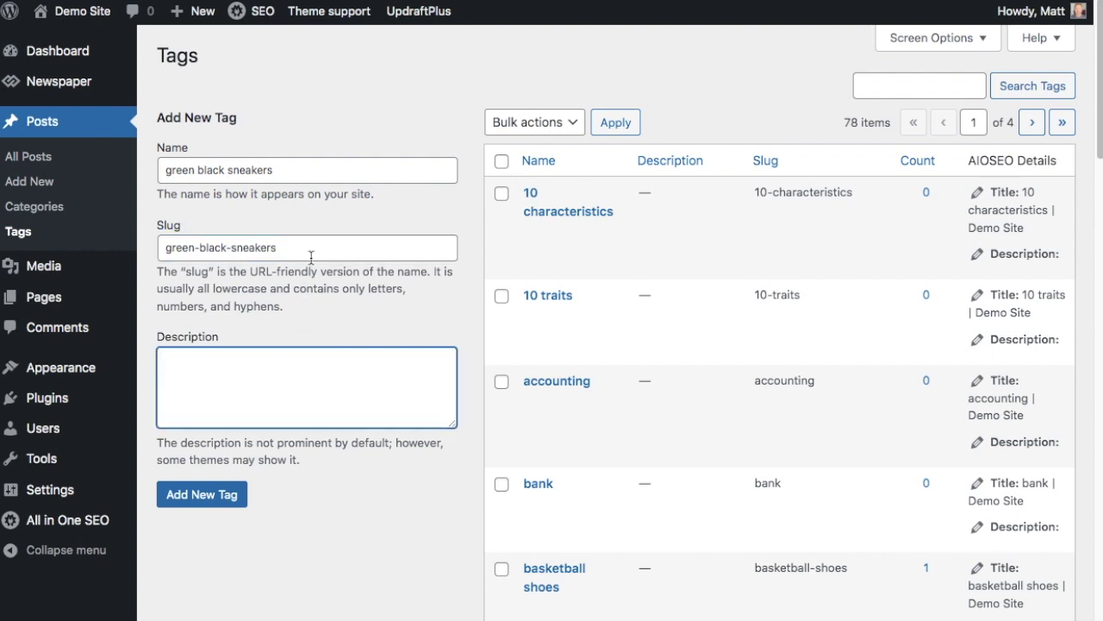
{"action": "left_click", "coordinate": [215, 508]}
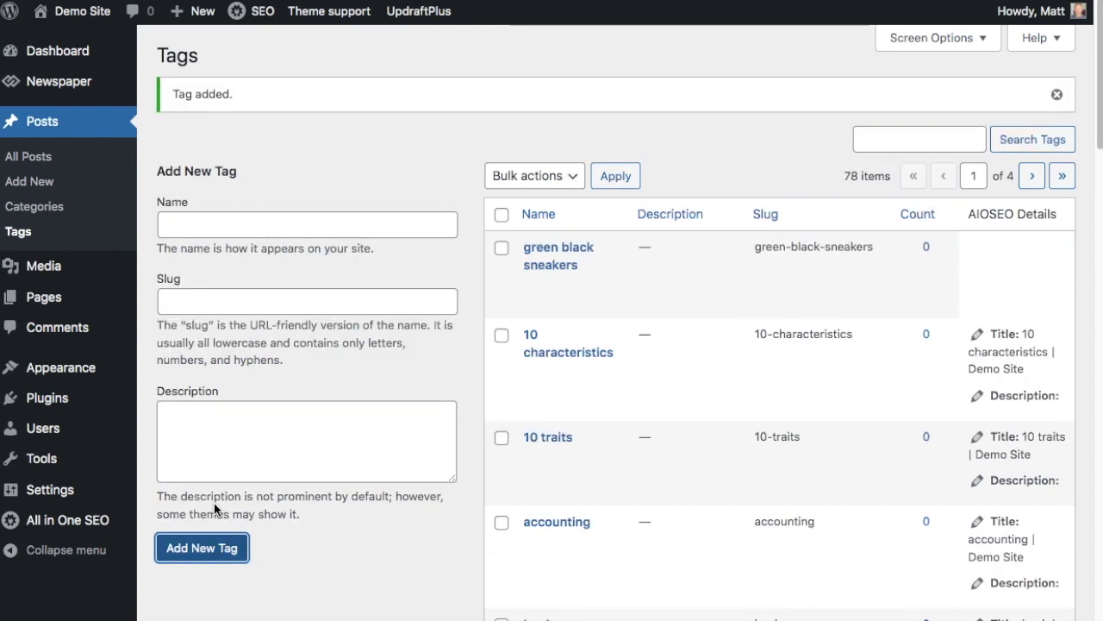
{"action": "mouse_move", "coordinate": [558, 269]}
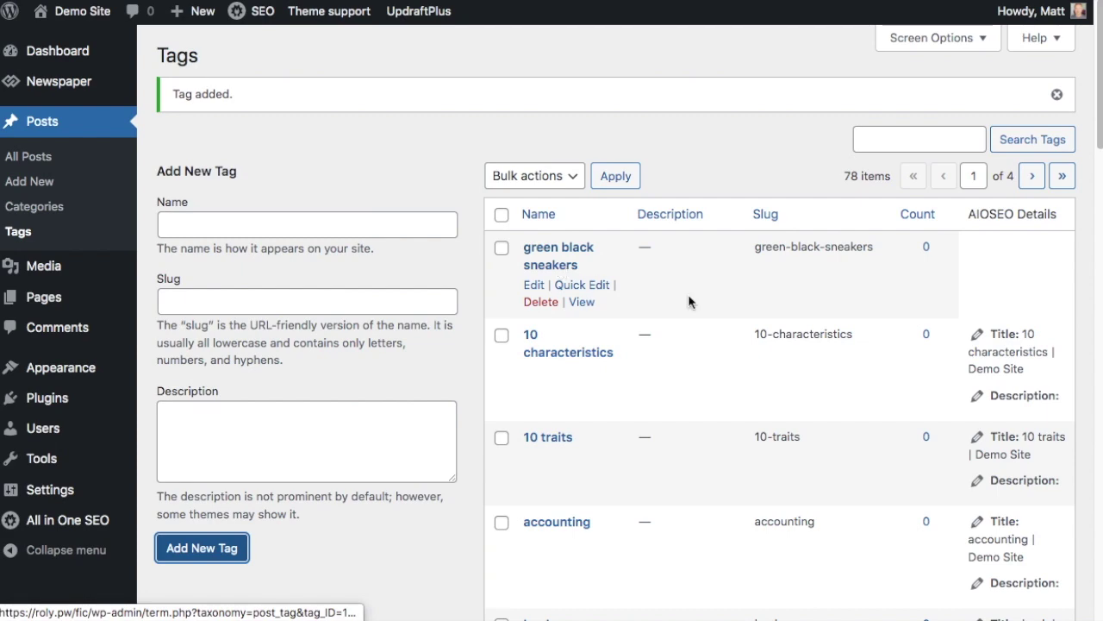